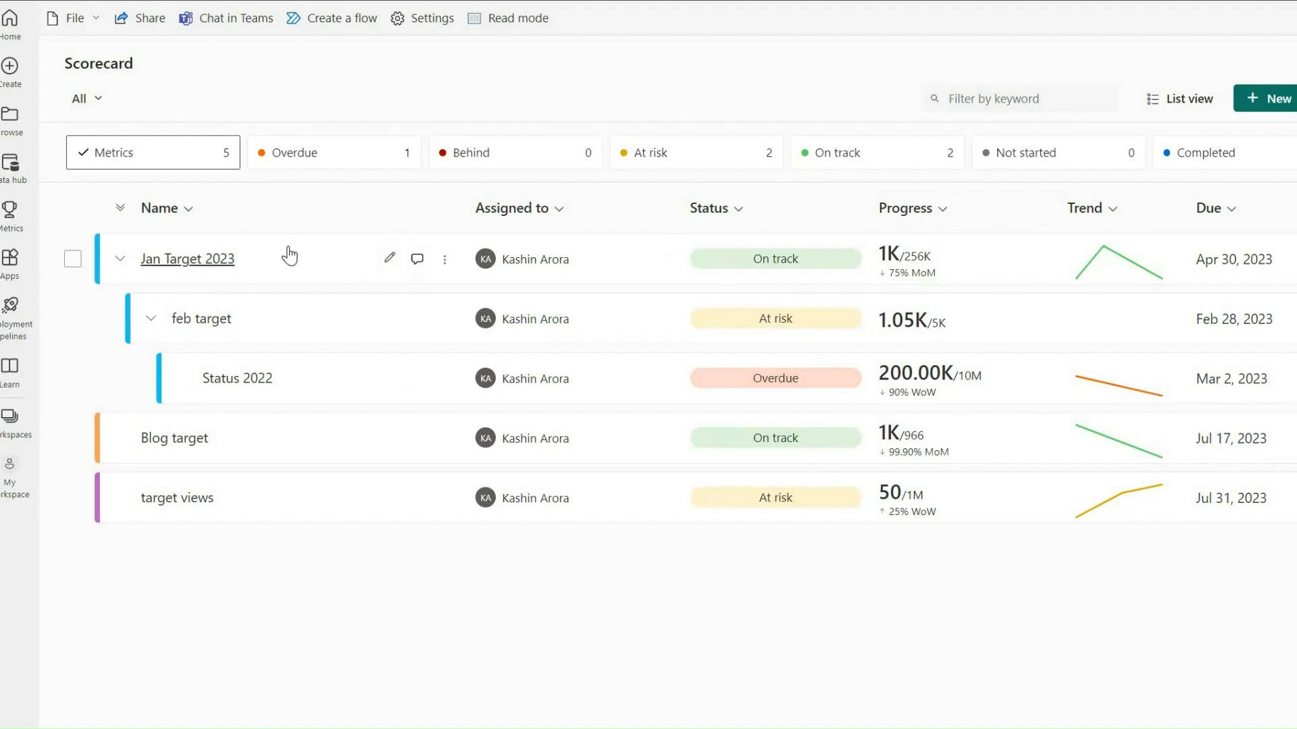
- Collapse and re-expand the submetrics of Jan Target 2023, and toggle the submetrics of feb target
left_click(120, 258)
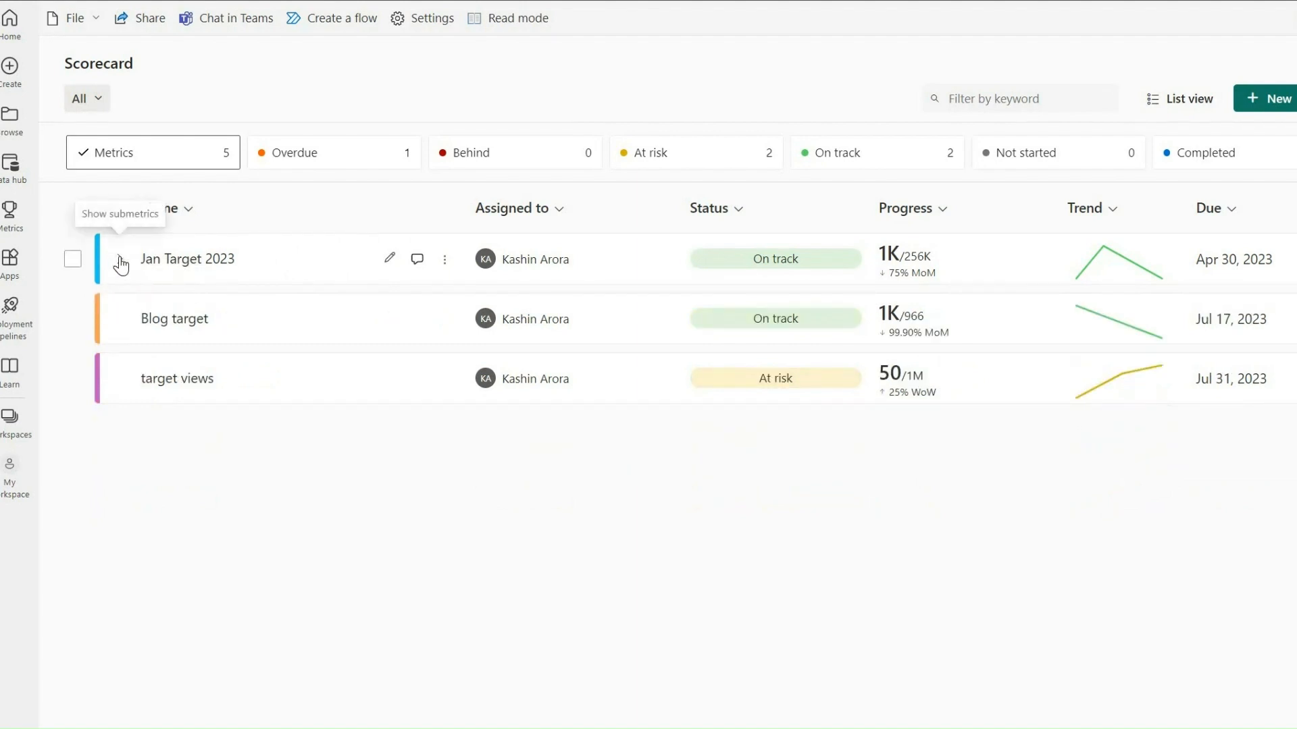
left_click(121, 258)
left_click(150, 318)
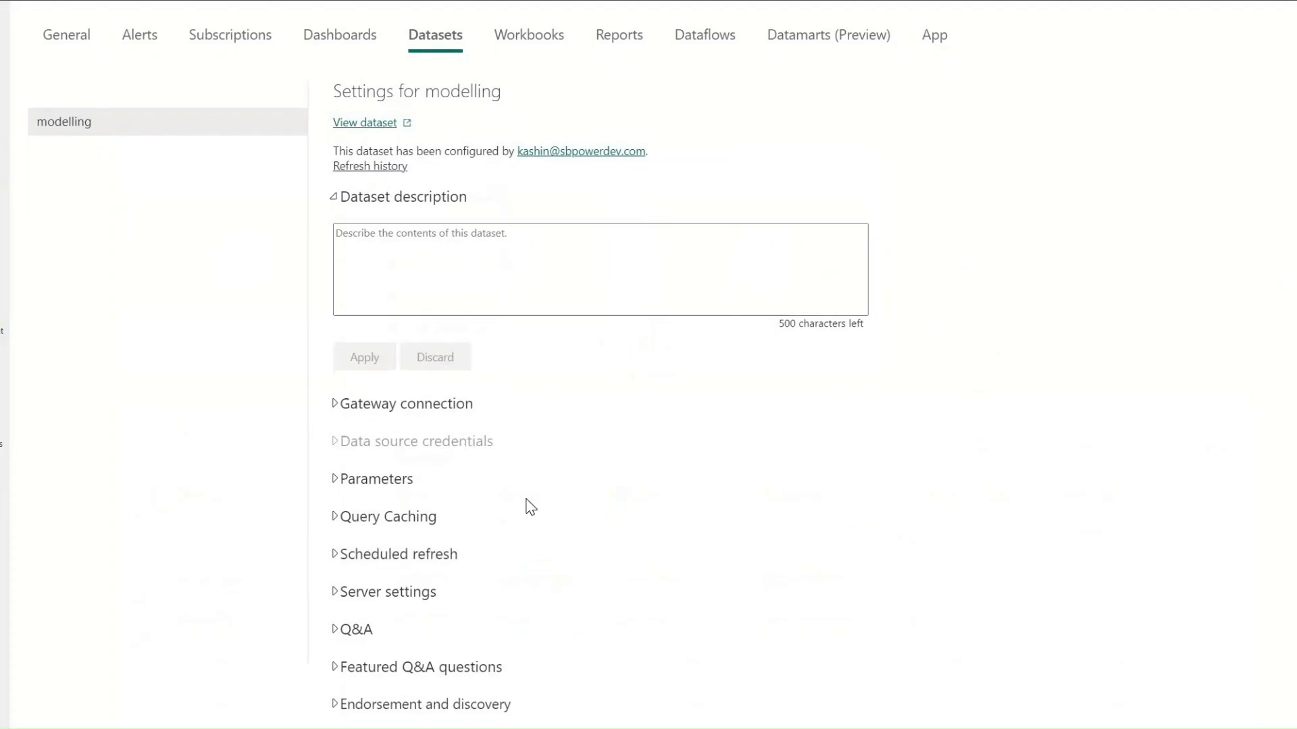
- In the modelling dataset's settings, set query caching to On so reports use previously saved query results
scroll(500, 472, "down", 2)
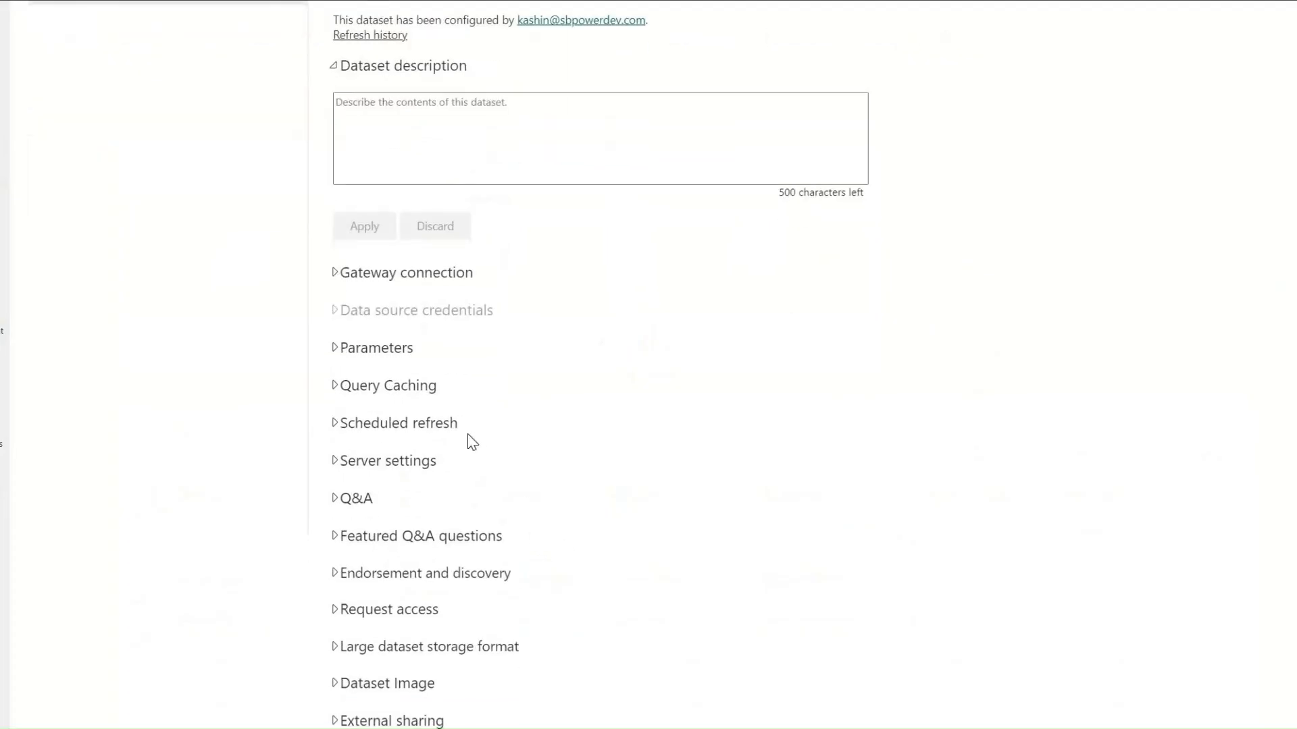
scroll(456, 436, "up", 2)
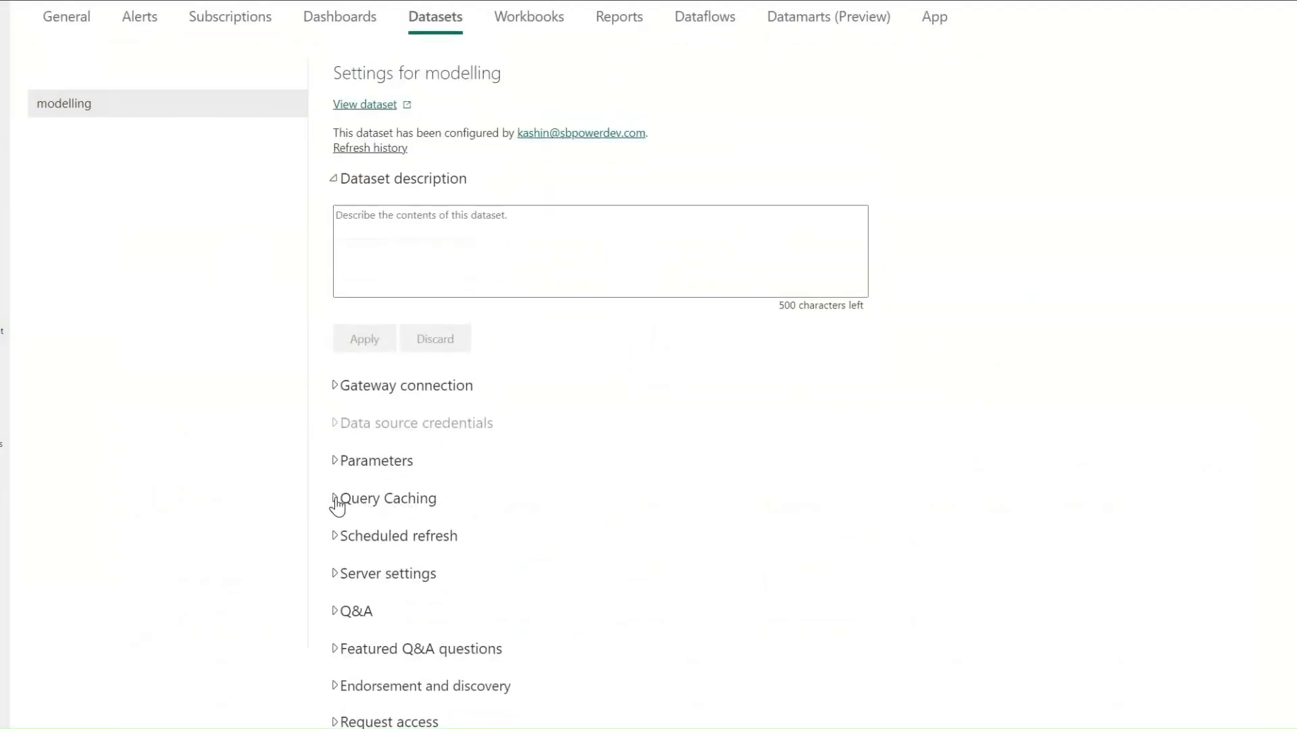
left_click(522, 508)
scroll(419, 414, "down", 3)
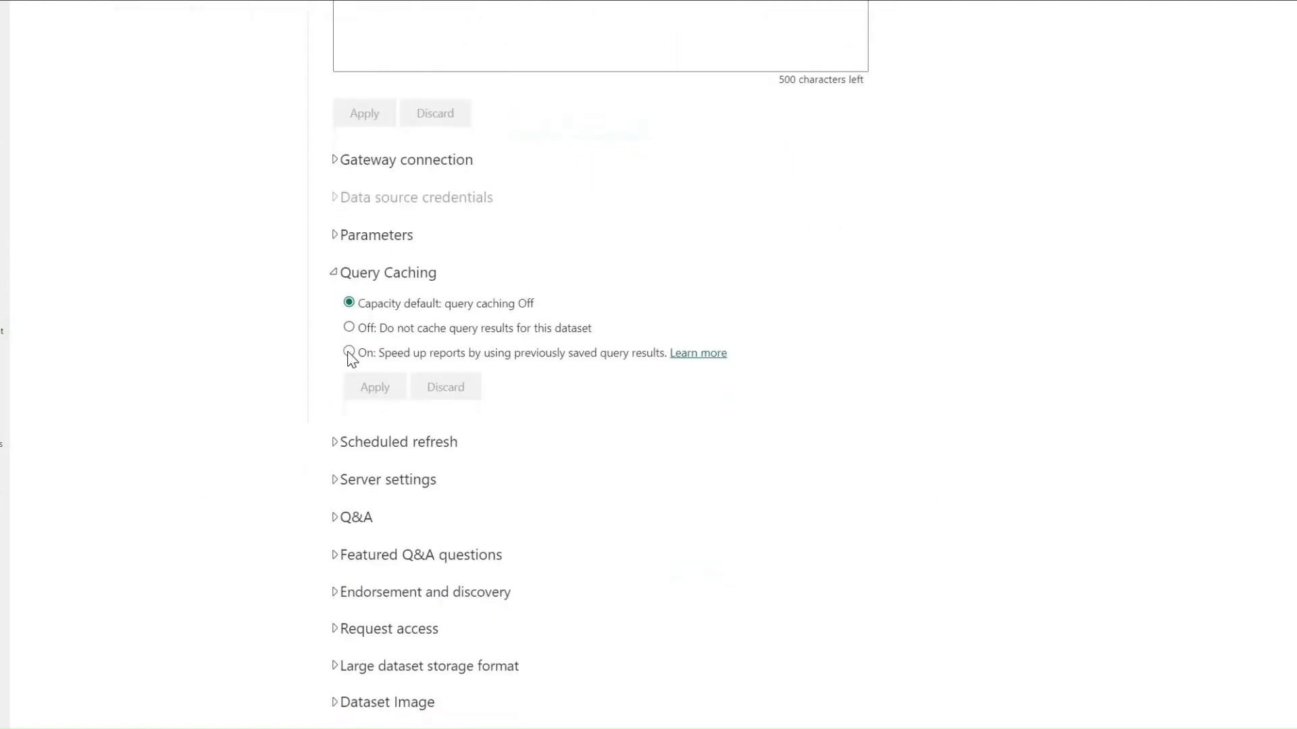
left_click(349, 351)
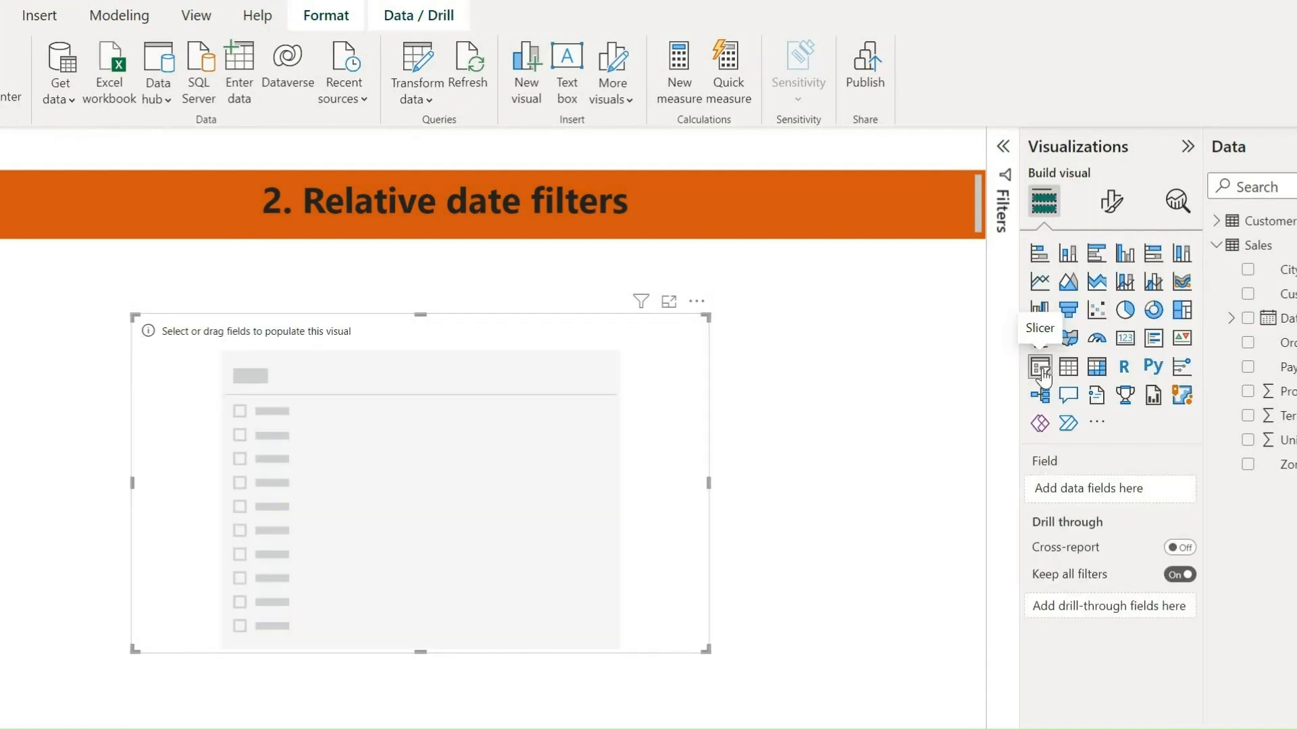
- Populate the empty slicer with the Sales table's Date field and set its style to Relative Date
left_click_drag(1288, 318, 1125, 497)
left_click(1110, 210)
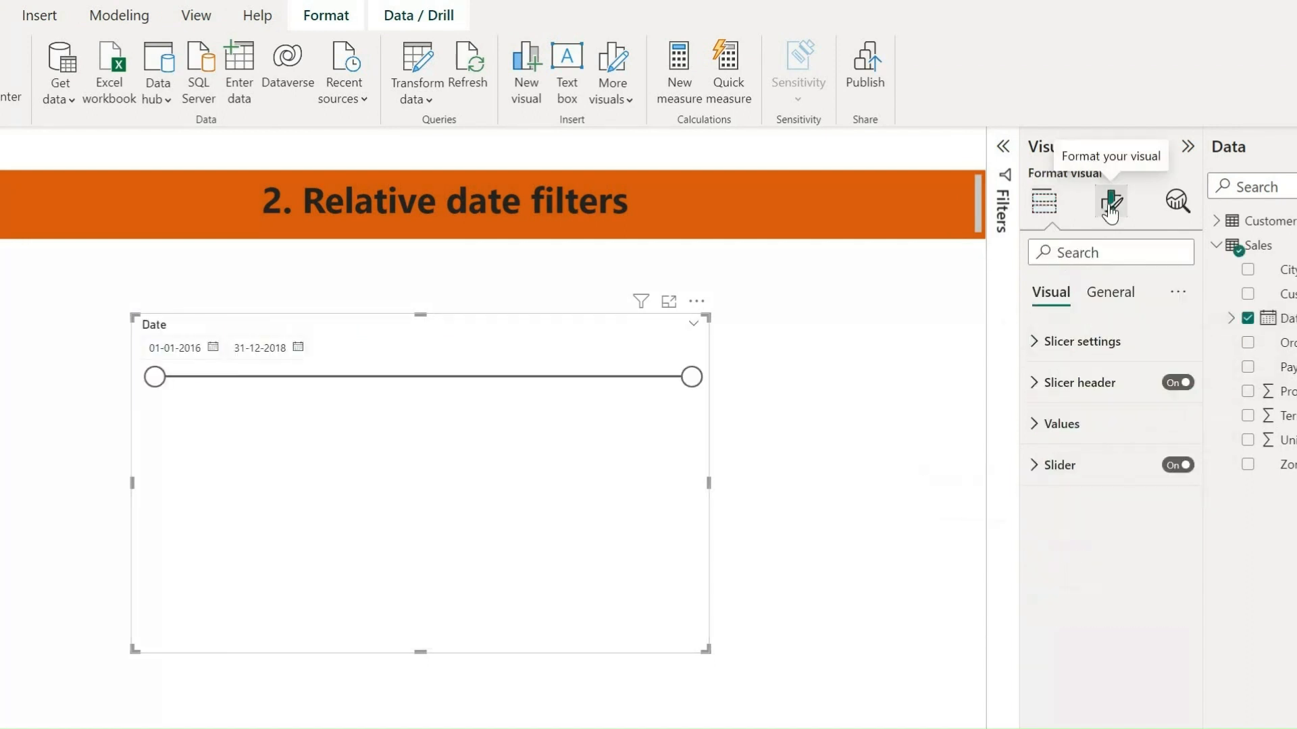
left_click(1081, 343)
left_click(1073, 446)
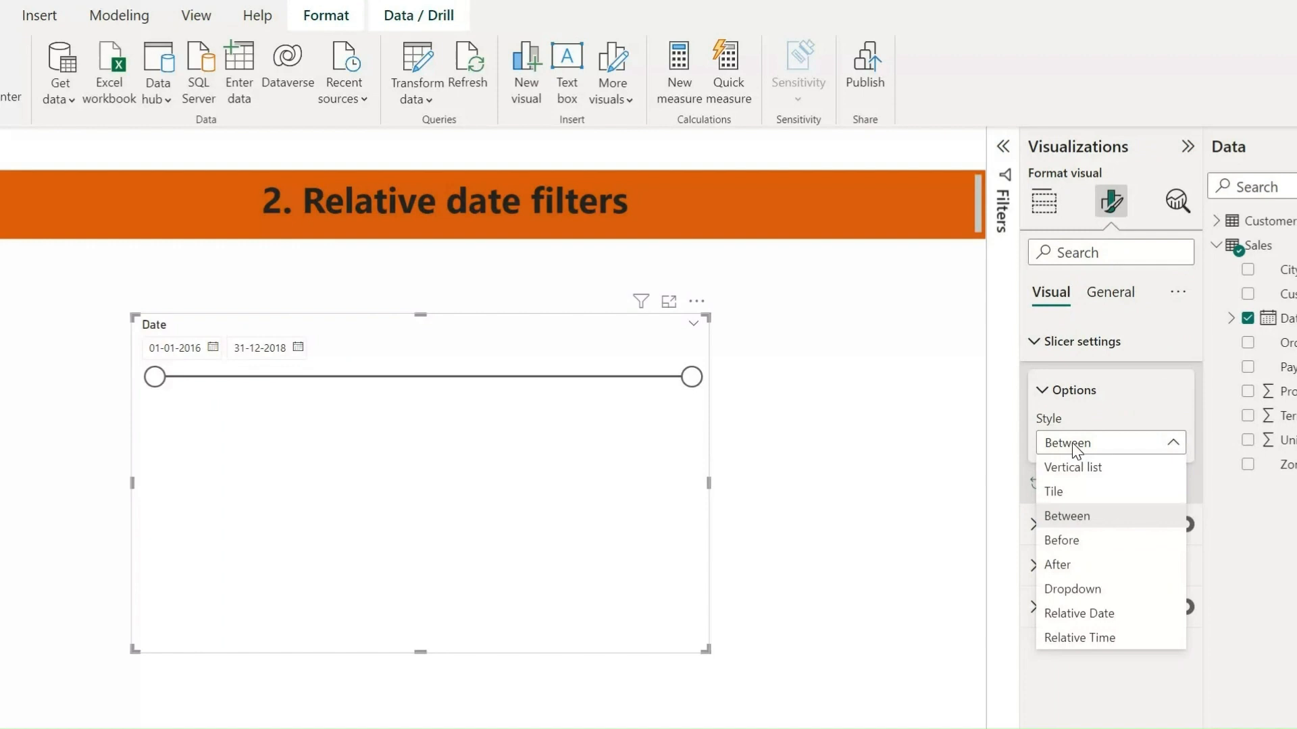
left_click(1080, 613)
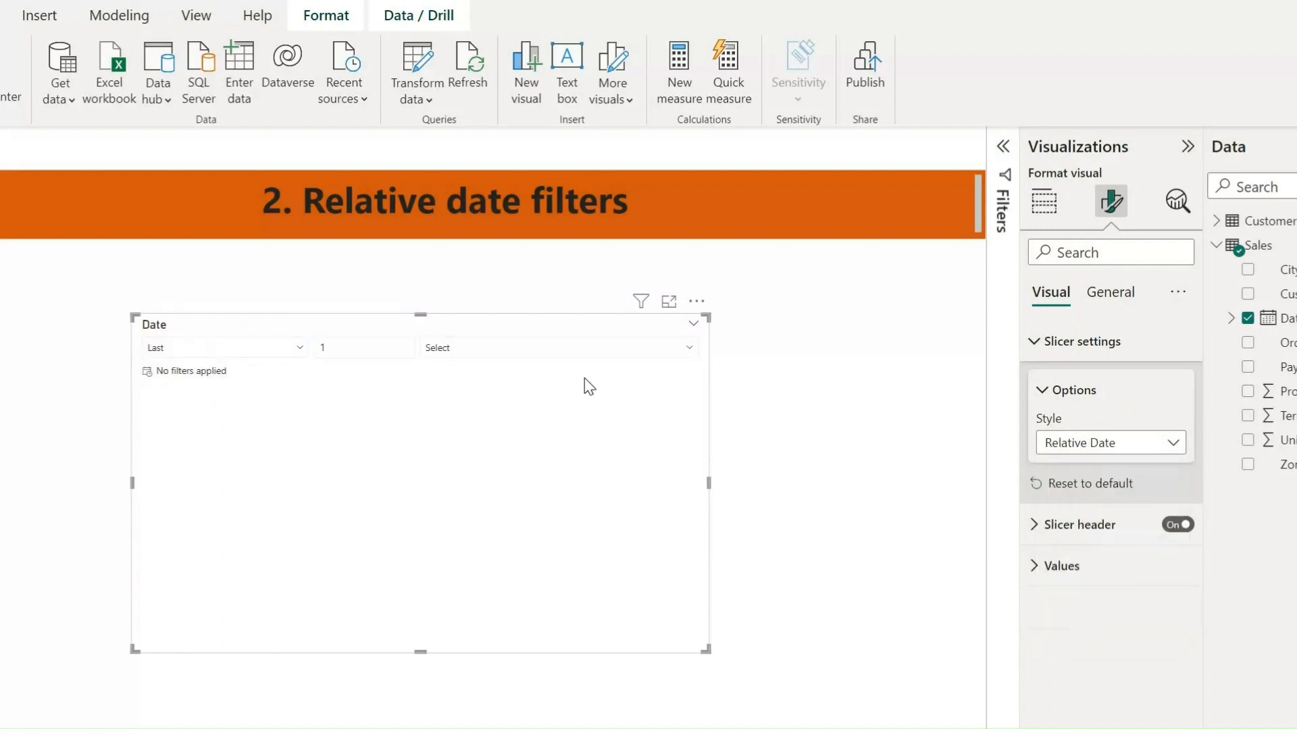
- Set the relative date slicer to filter on the last 2 years
left_click(301, 350)
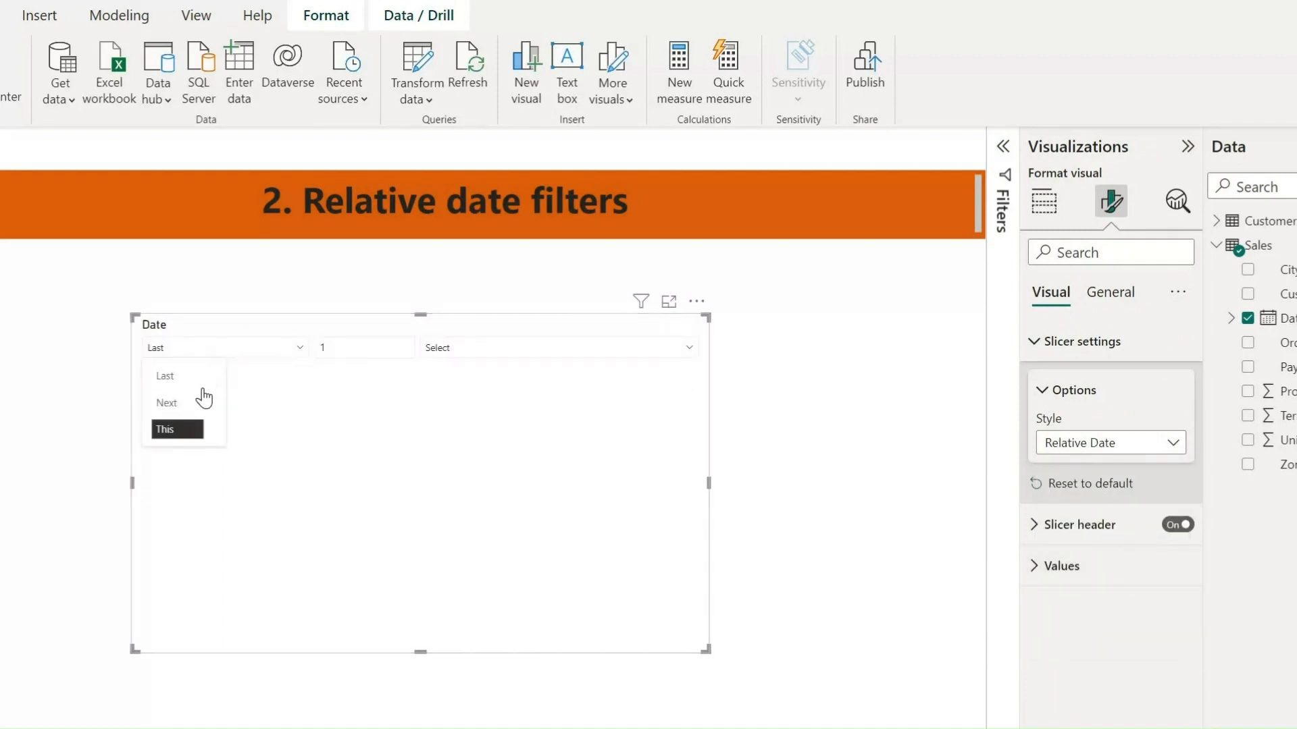
left_click(188, 379)
left_click(319, 352)
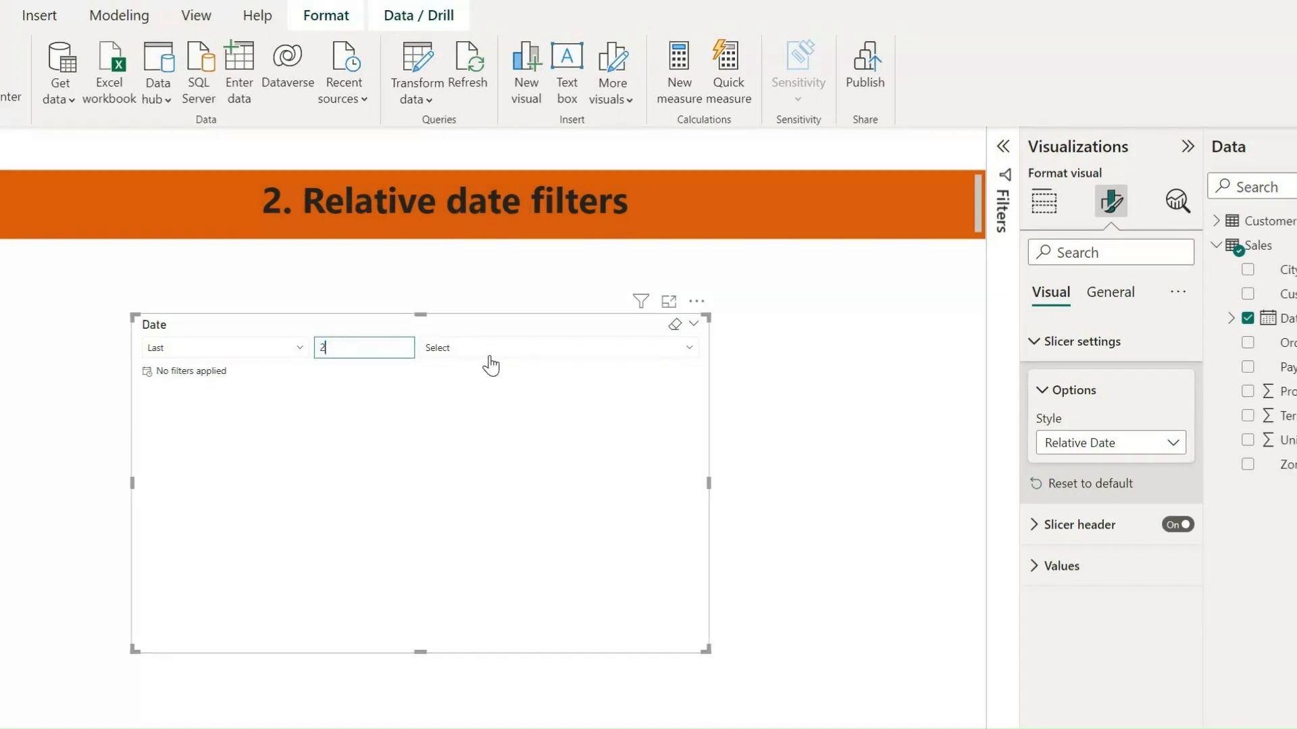
left_click(498, 350)
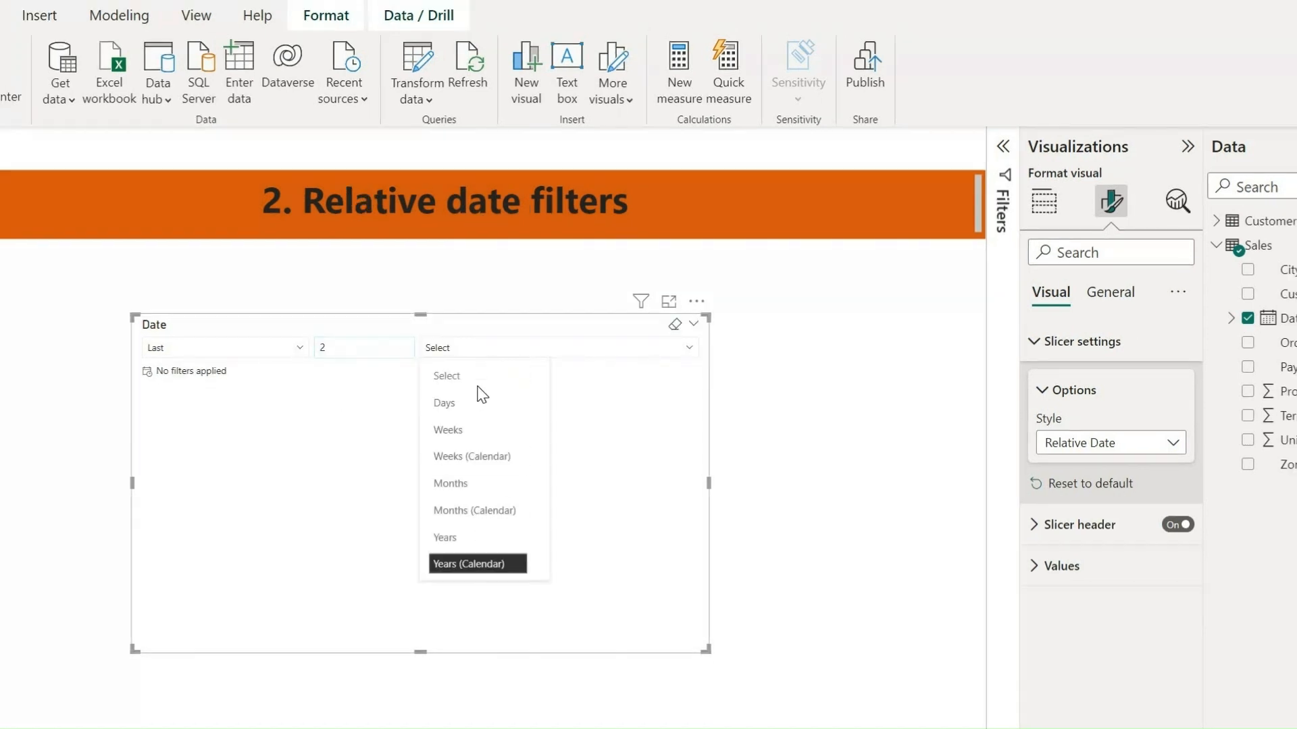
left_click(487, 536)
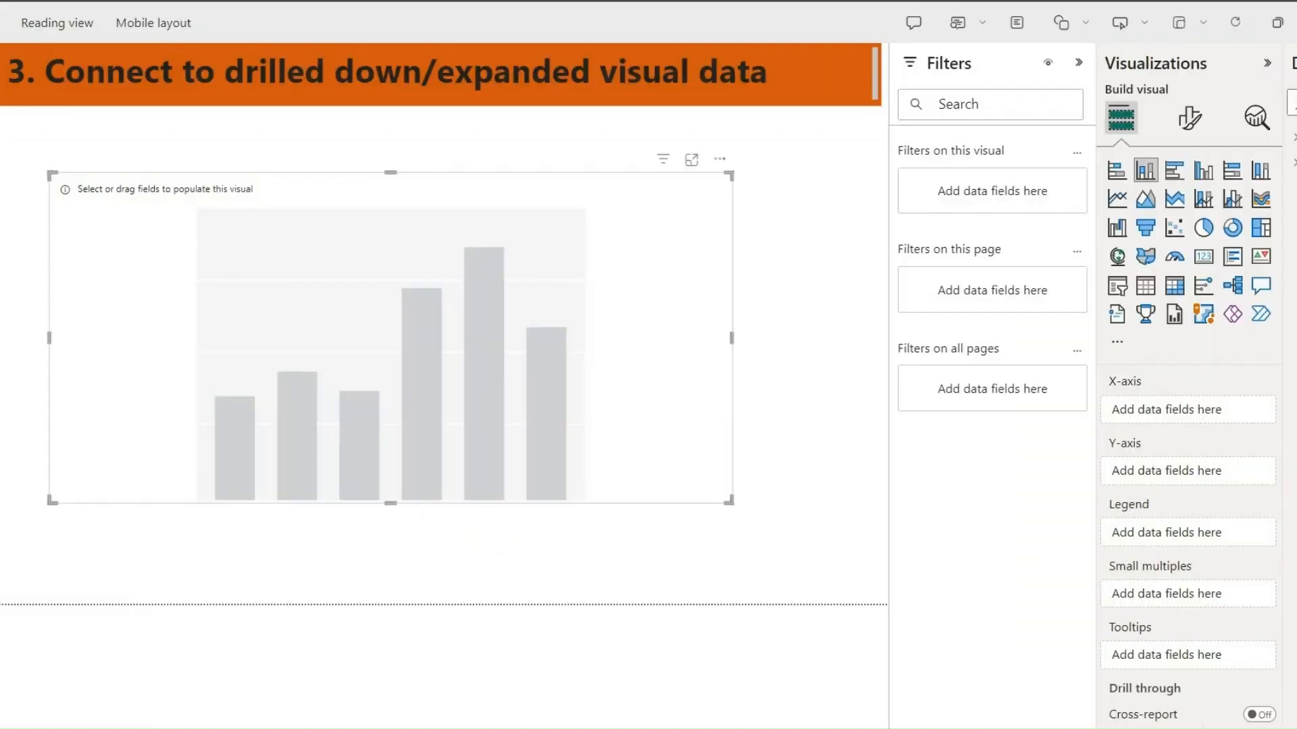
- Populate the empty column chart with Date on the X-axis and Sum of Units on the Y-axis
left_click_drag(1293, 237, 1136, 409)
left_click_drag(1293, 284, 1189, 555)
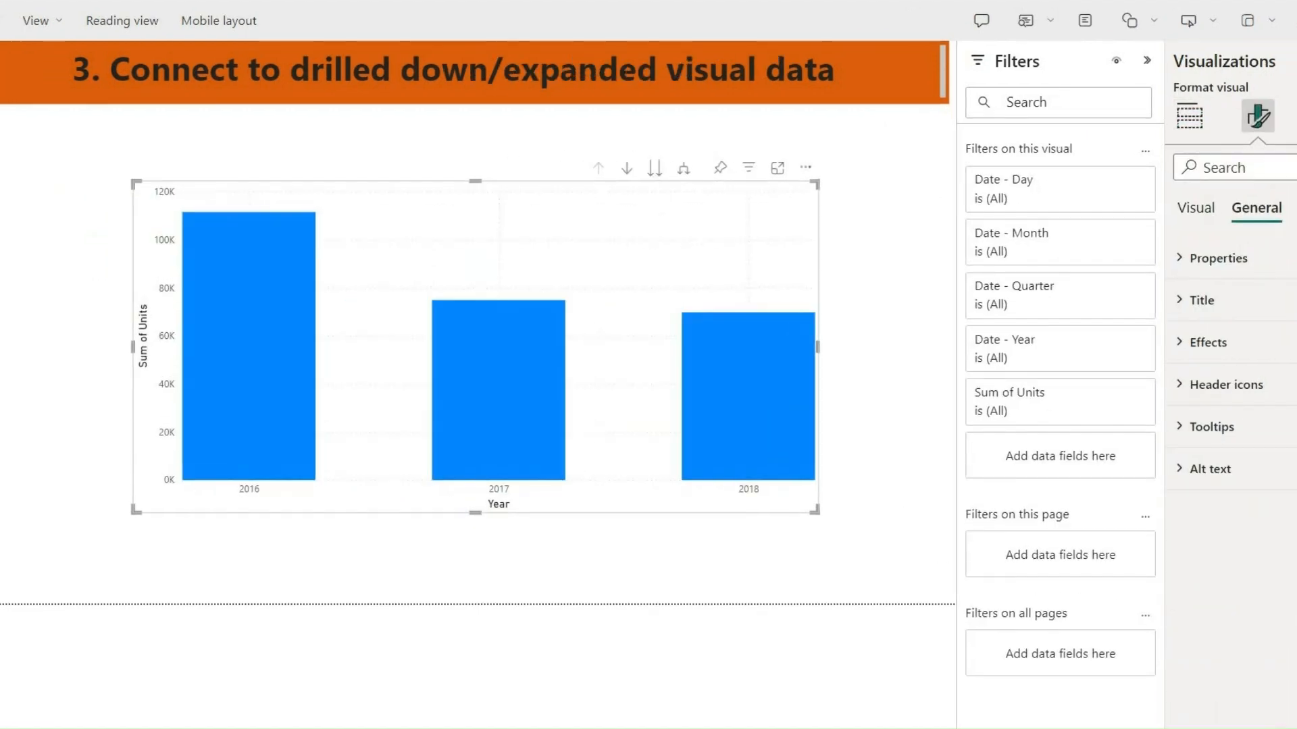
left_click(77, 387)
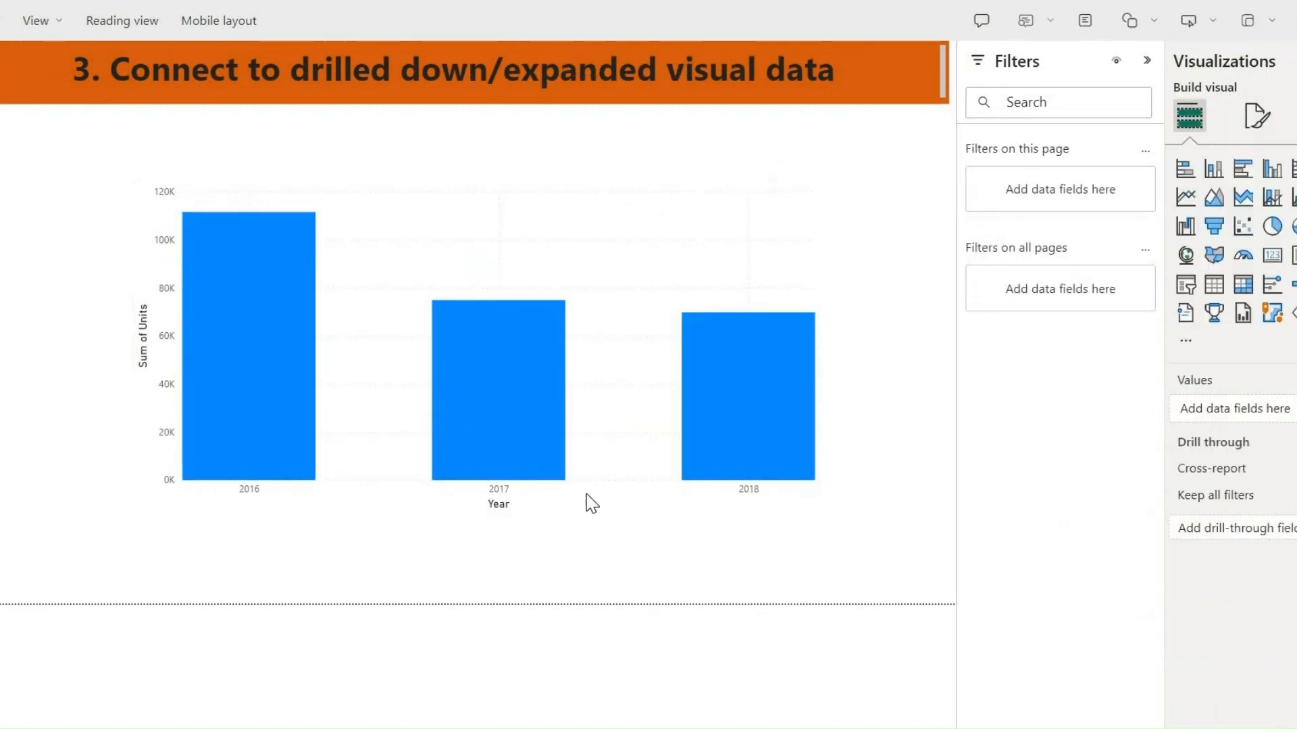
- Move the column chart down the date hierarchy from years through quarters and months to days
left_click(631, 177)
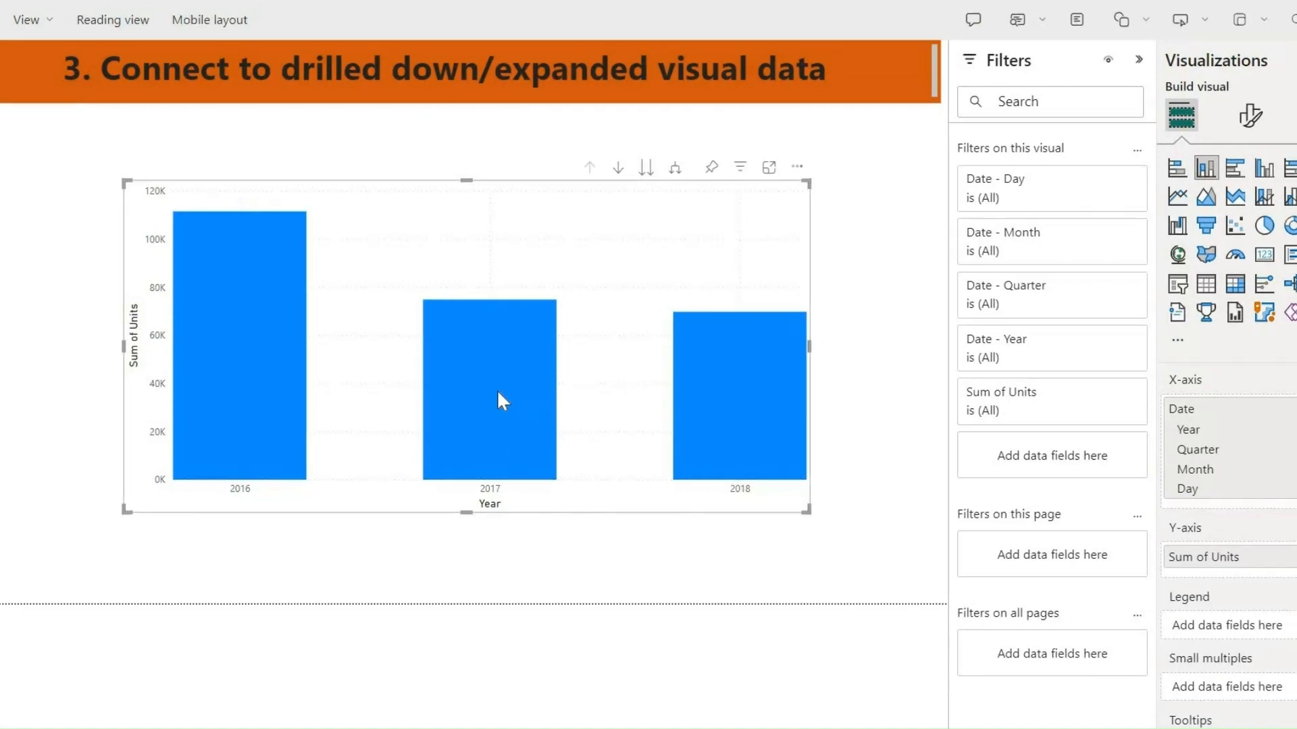
right_click(485, 382)
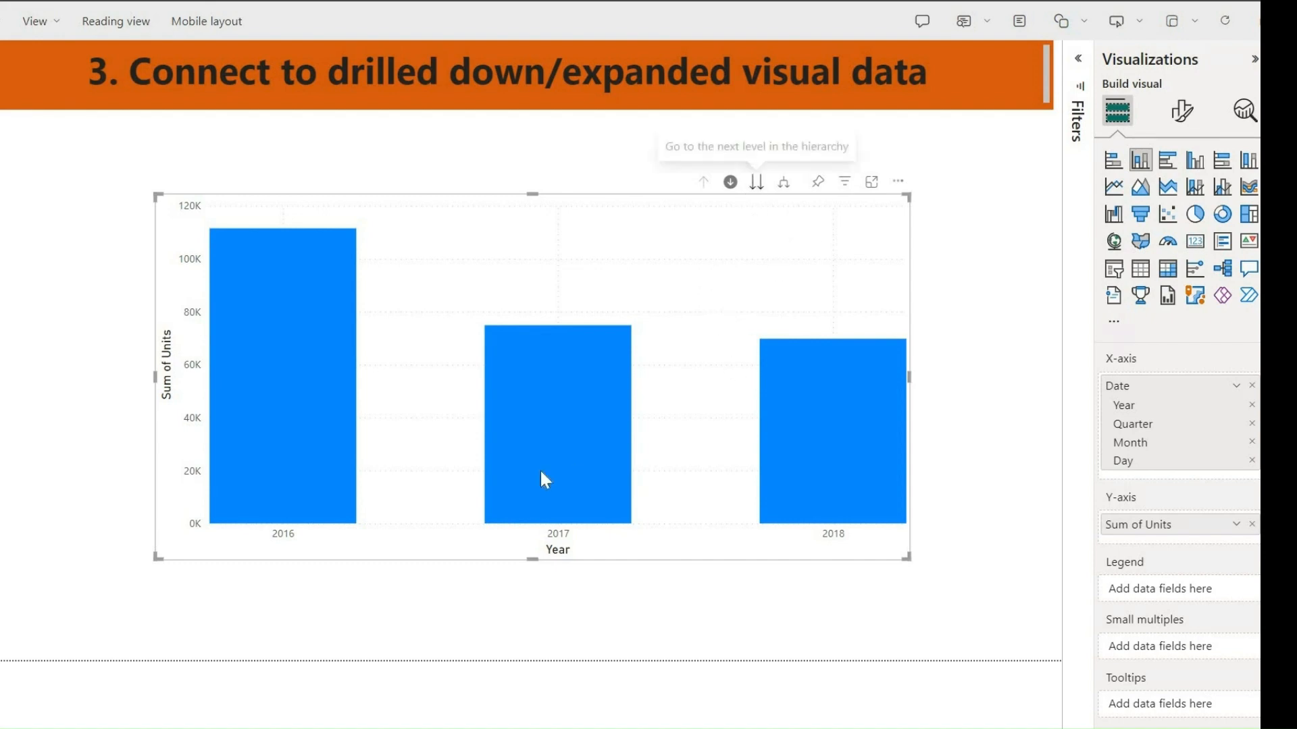
left_click(755, 184)
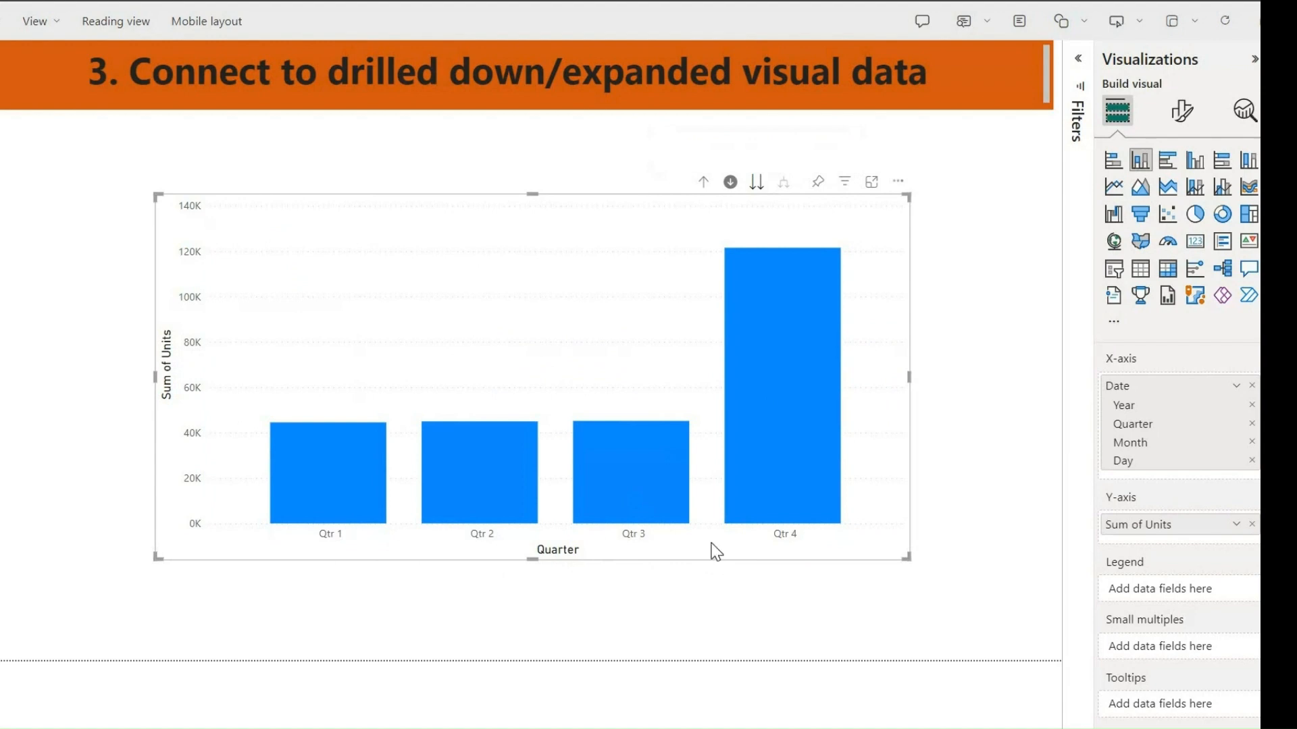
left_click(757, 183)
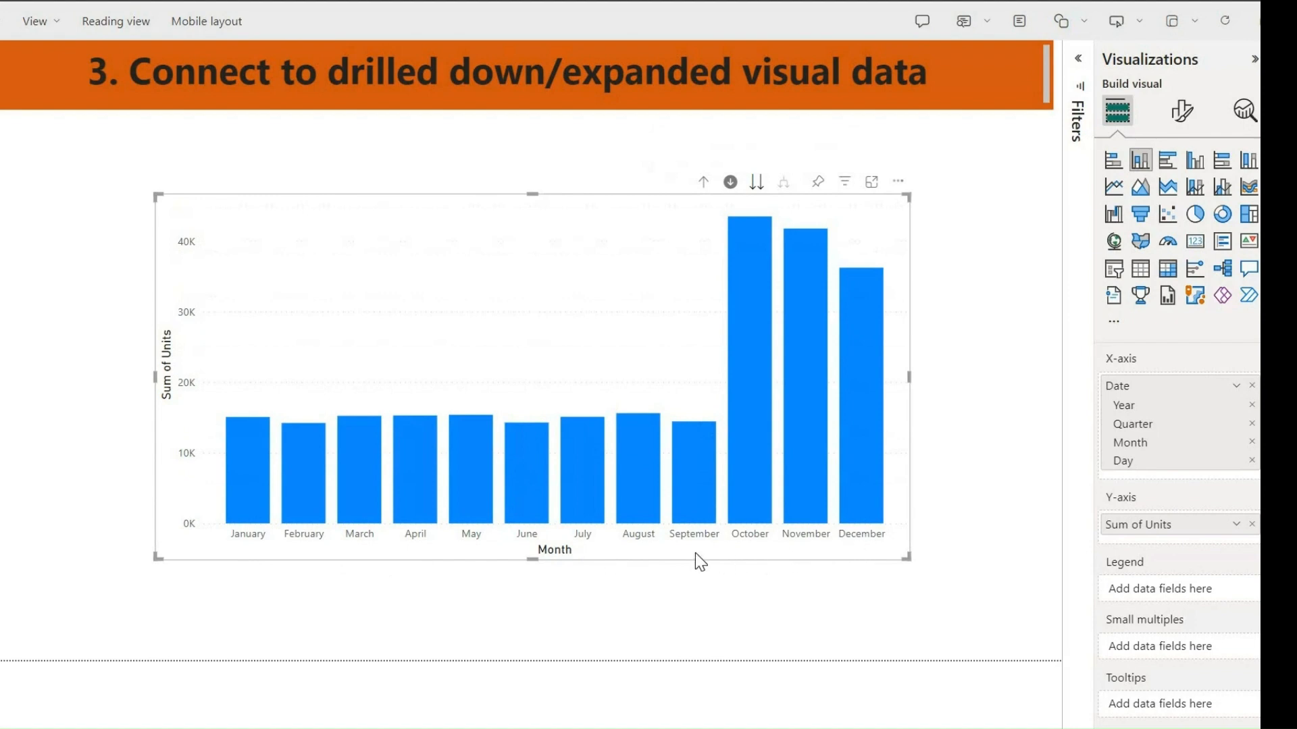
left_click(757, 182)
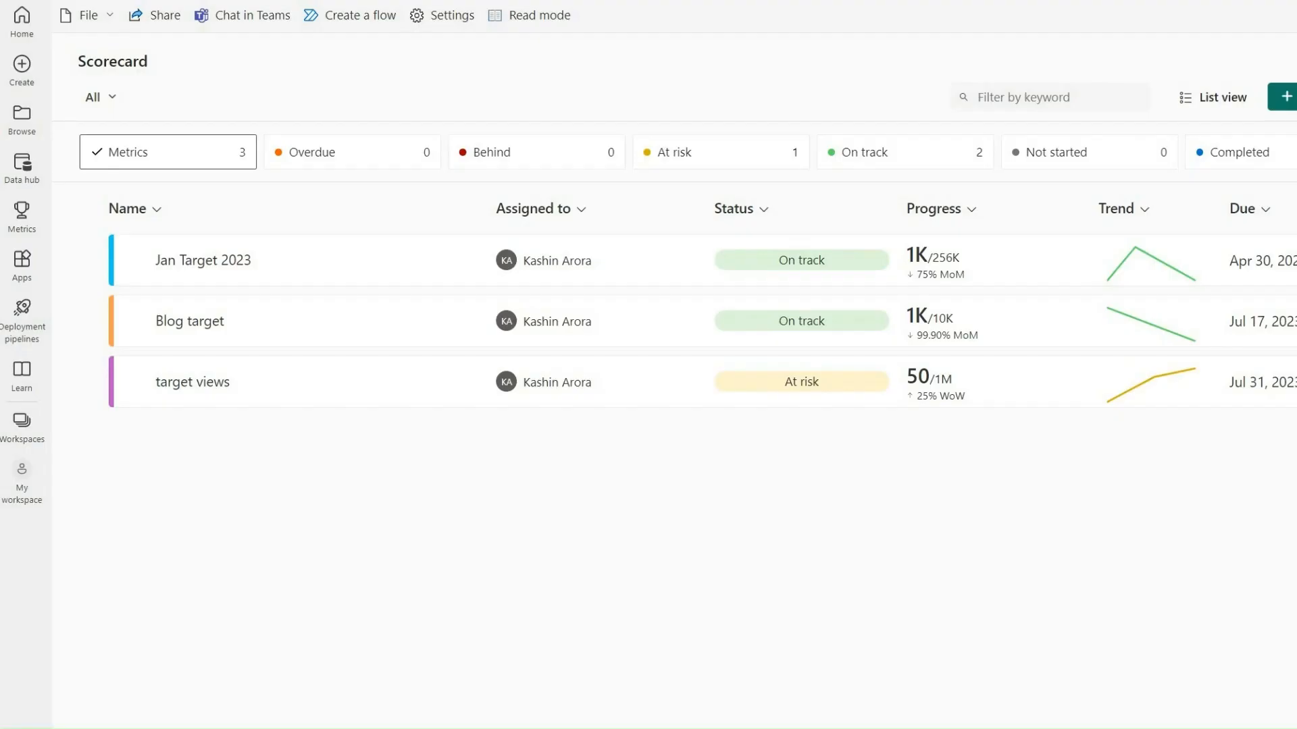
- Open the details of the Jan Target 2023 metric and review its time period tracking preferences
left_click(464, 263)
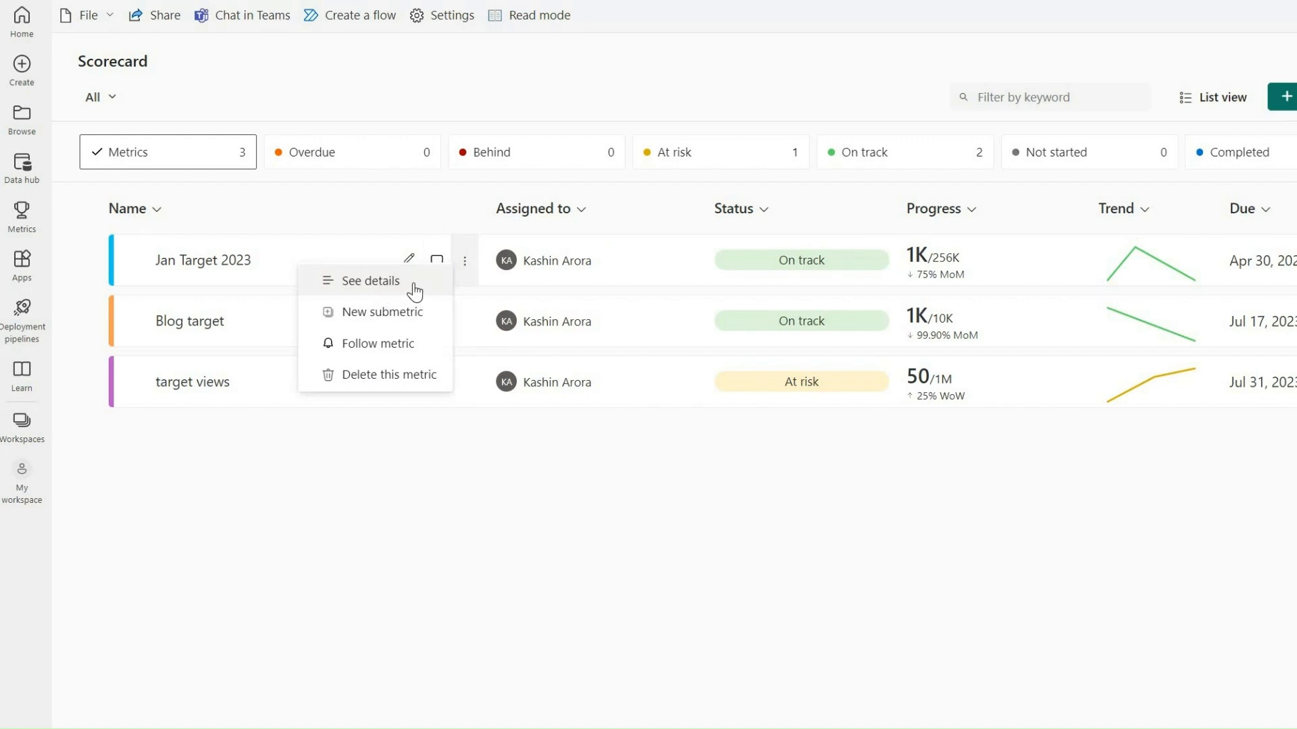
left_click(371, 281)
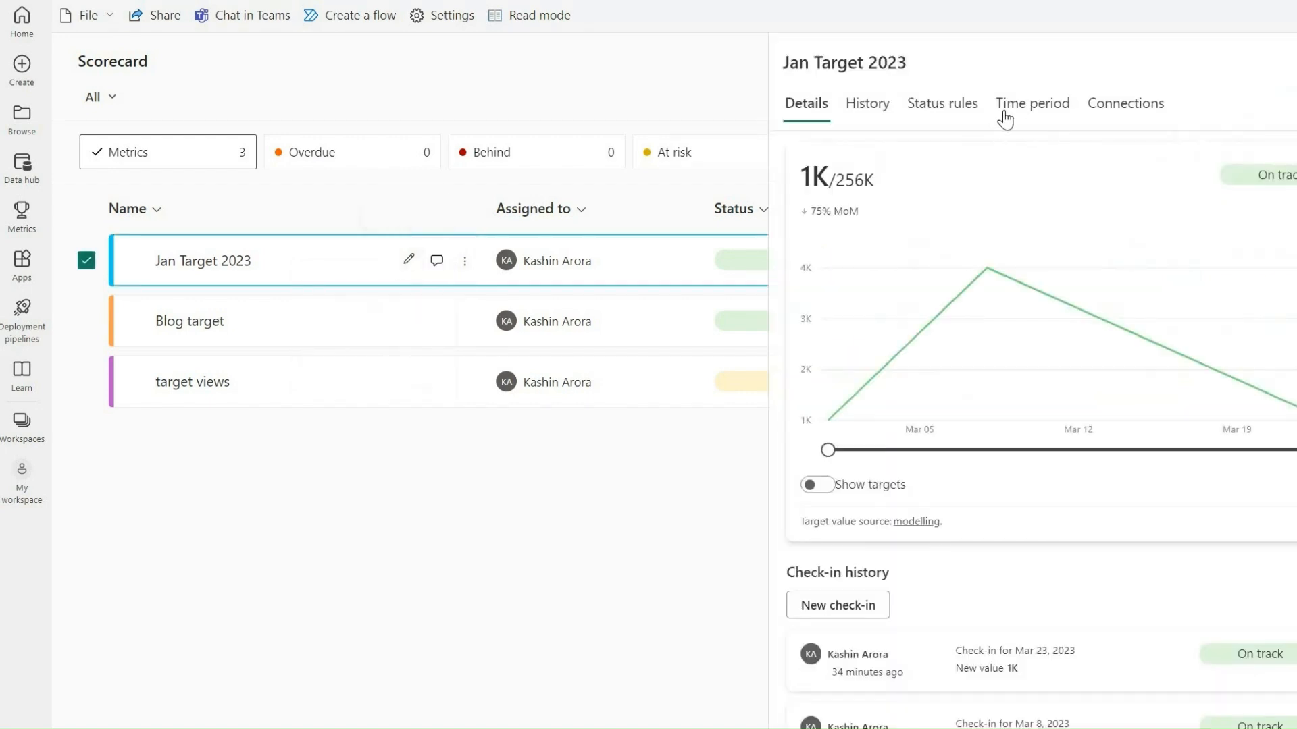
left_click(1038, 115)
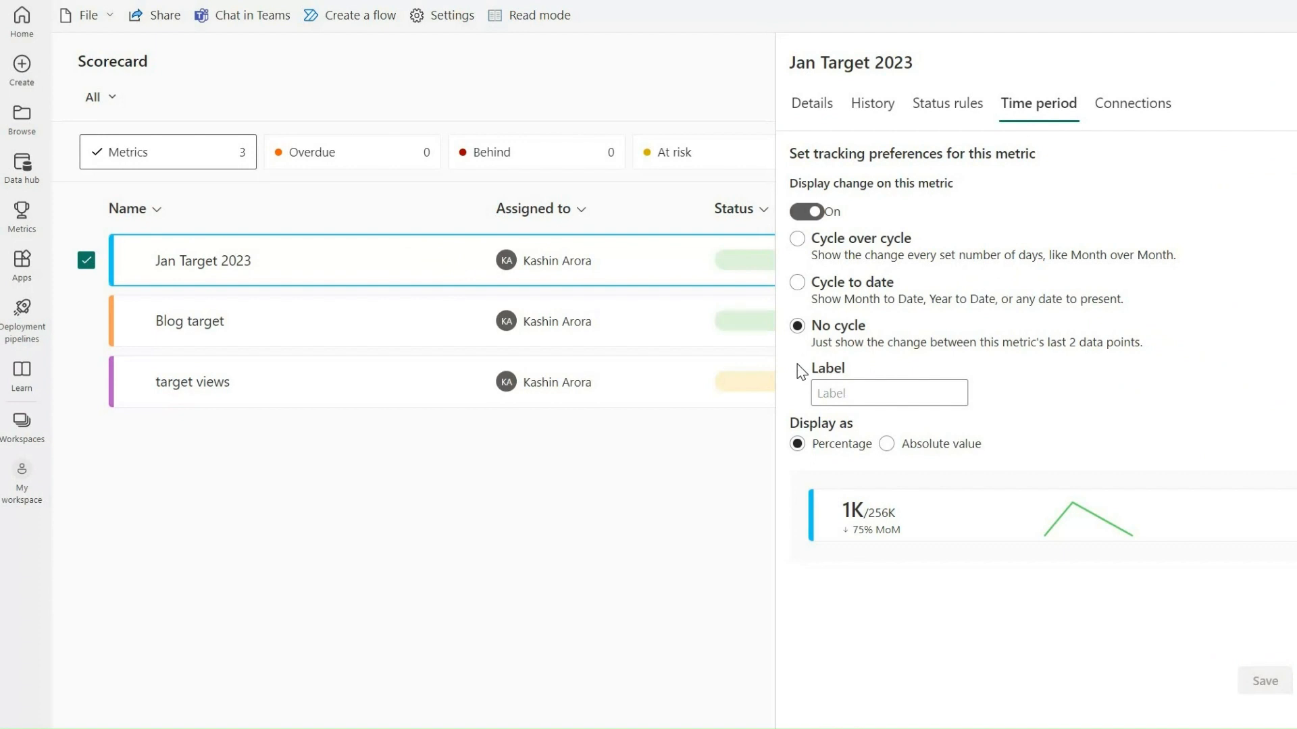
left_click_drag(806, 343, 801, 366)
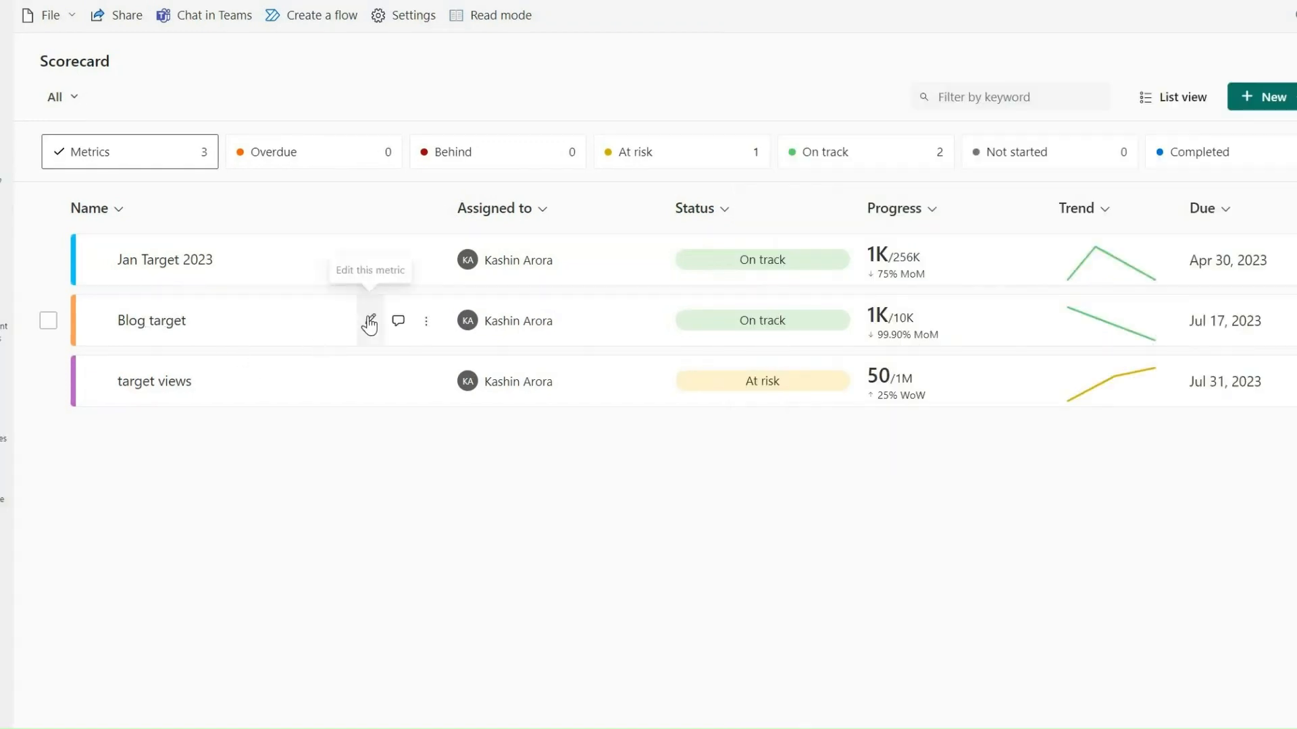
- Edit the Blog target metric and choose the modelling report as the data source for its final target
left_click(363, 321)
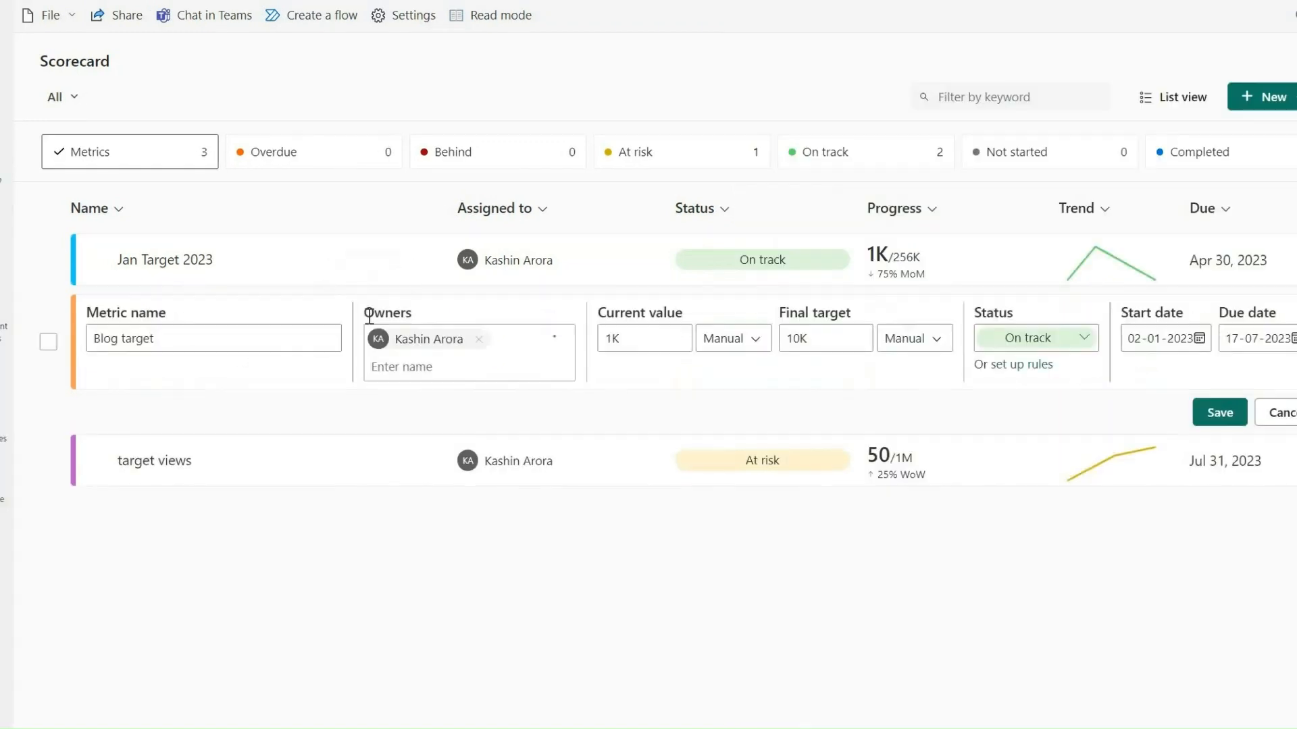
left_click(922, 348)
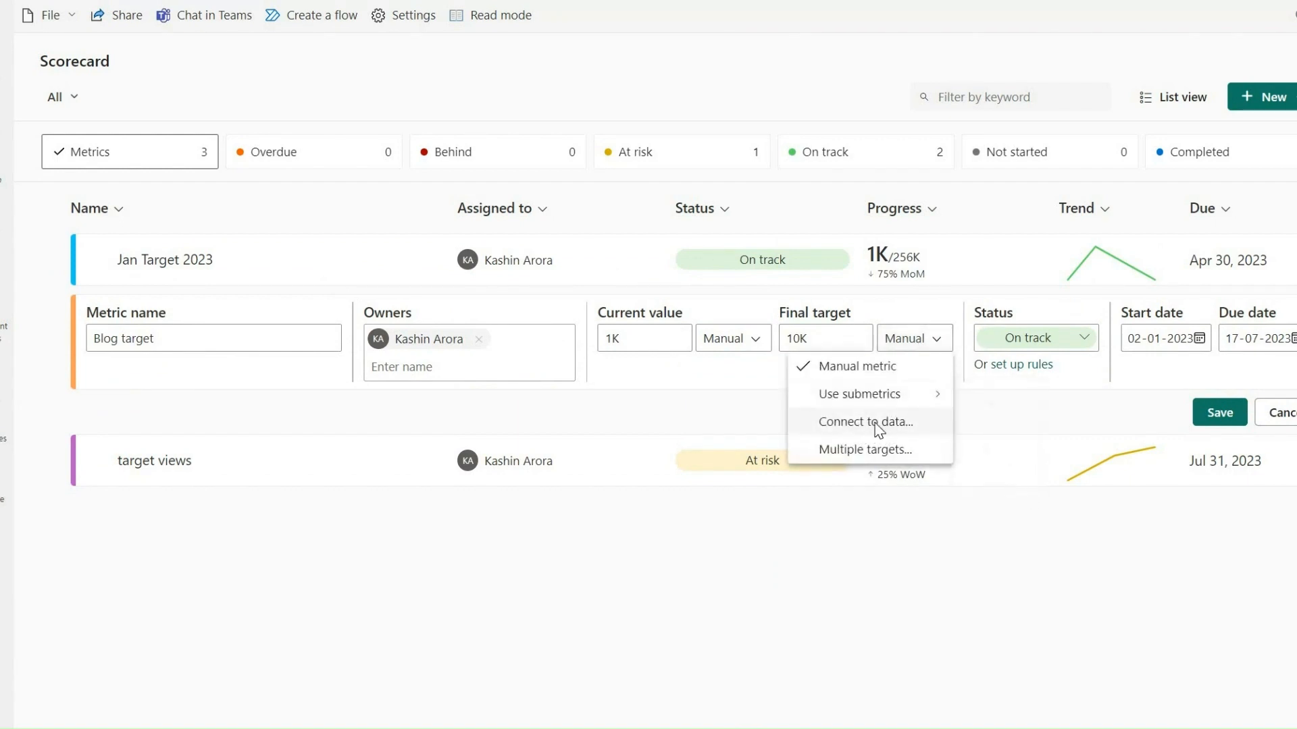
left_click(880, 425)
left_click(672, 391)
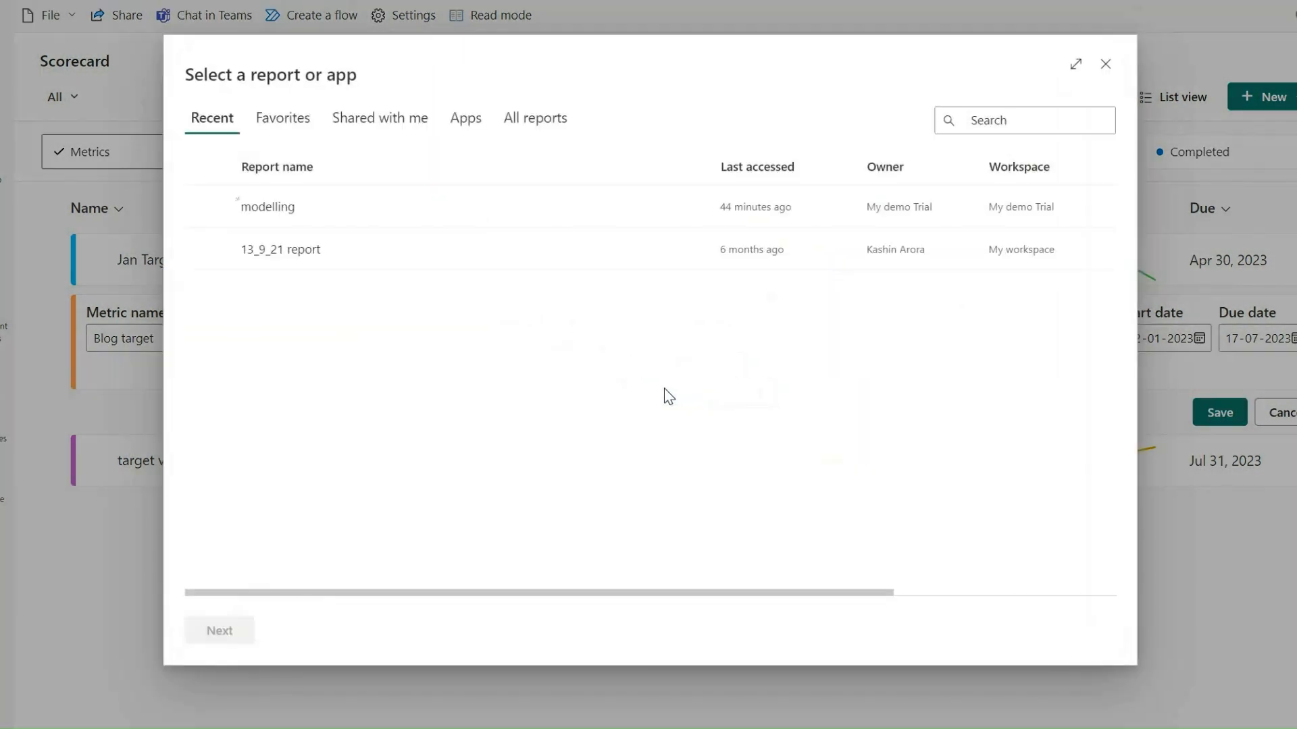
left_click(213, 209)
left_click(216, 635)
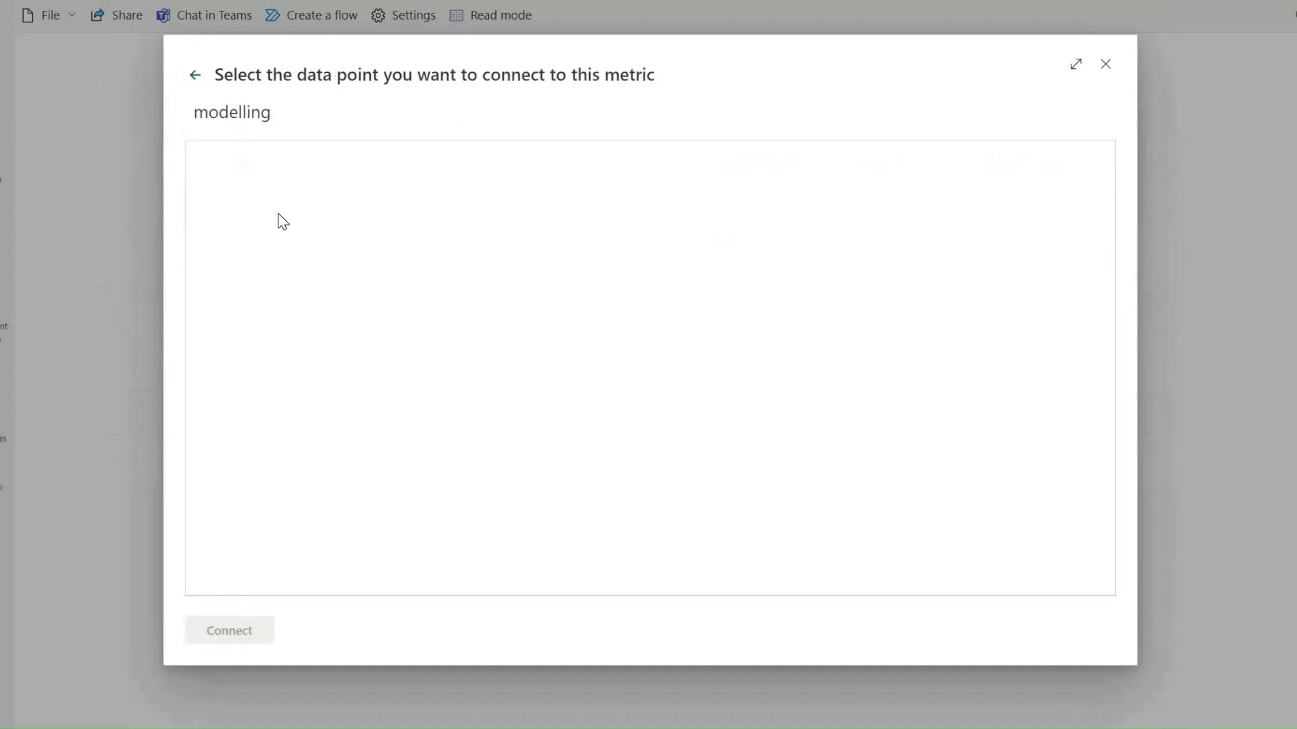
- Connect Blog target's final target to the Sum of Units of the 966-unit customer column on Page 1, and save the metric
left_click(237, 206)
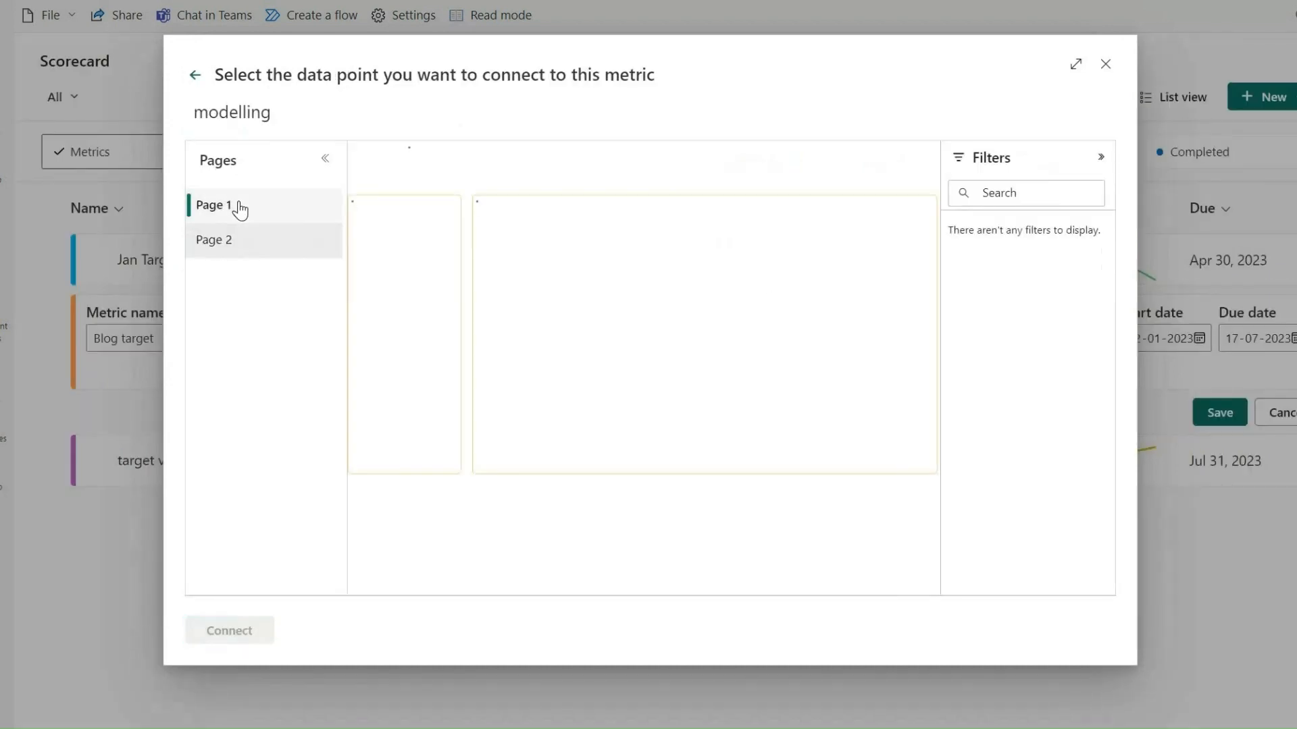
left_click(649, 472)
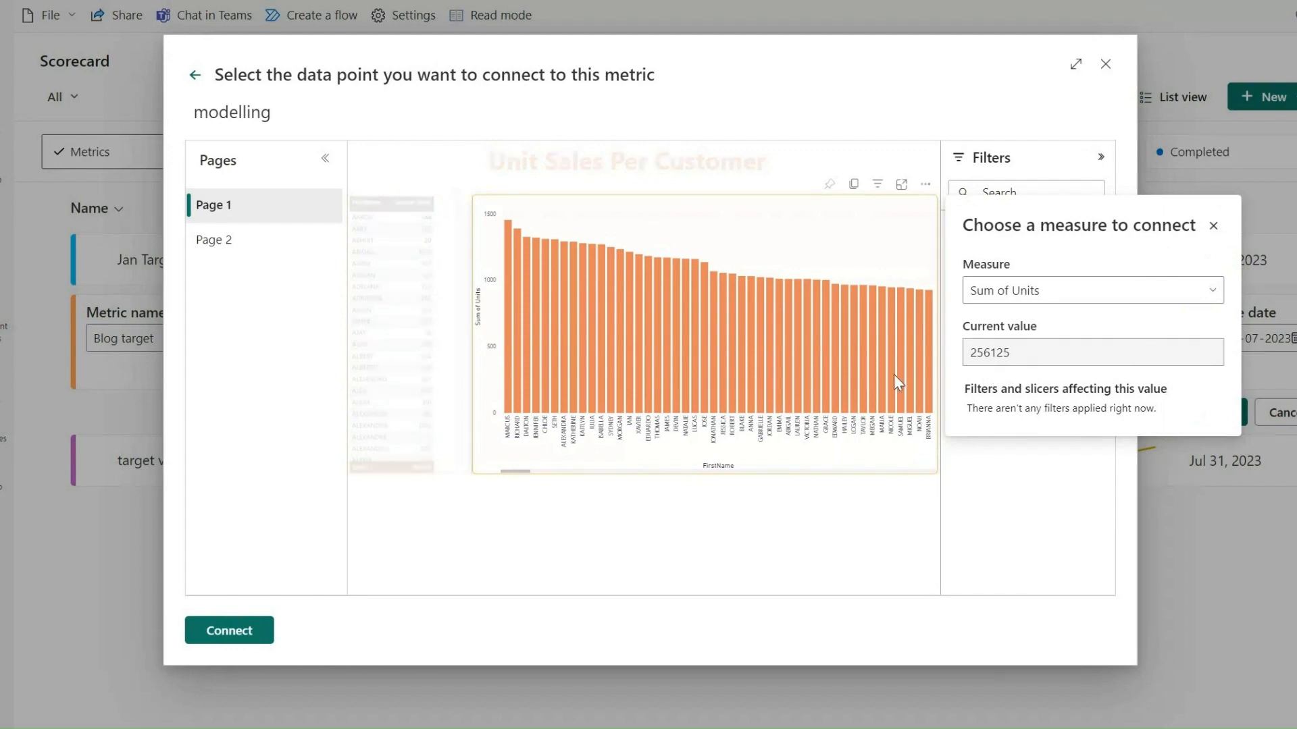
left_click(695, 379)
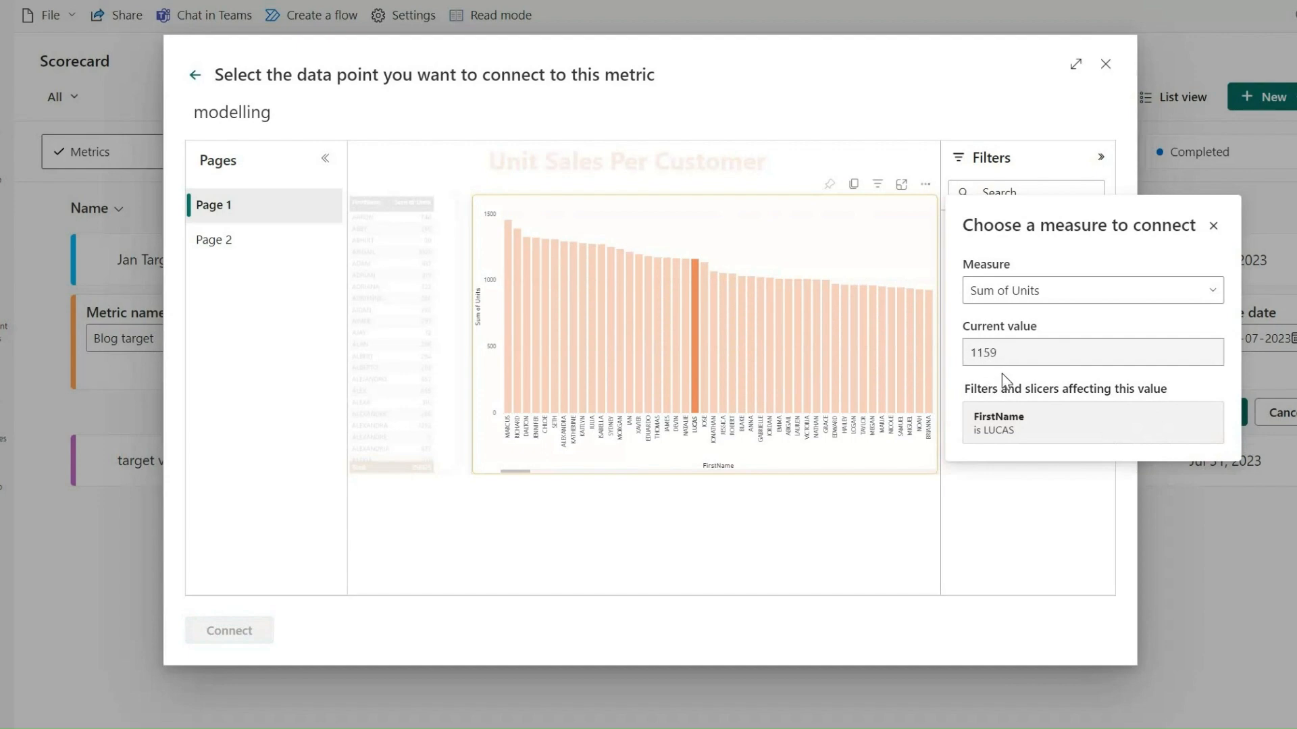
left_click(844, 351)
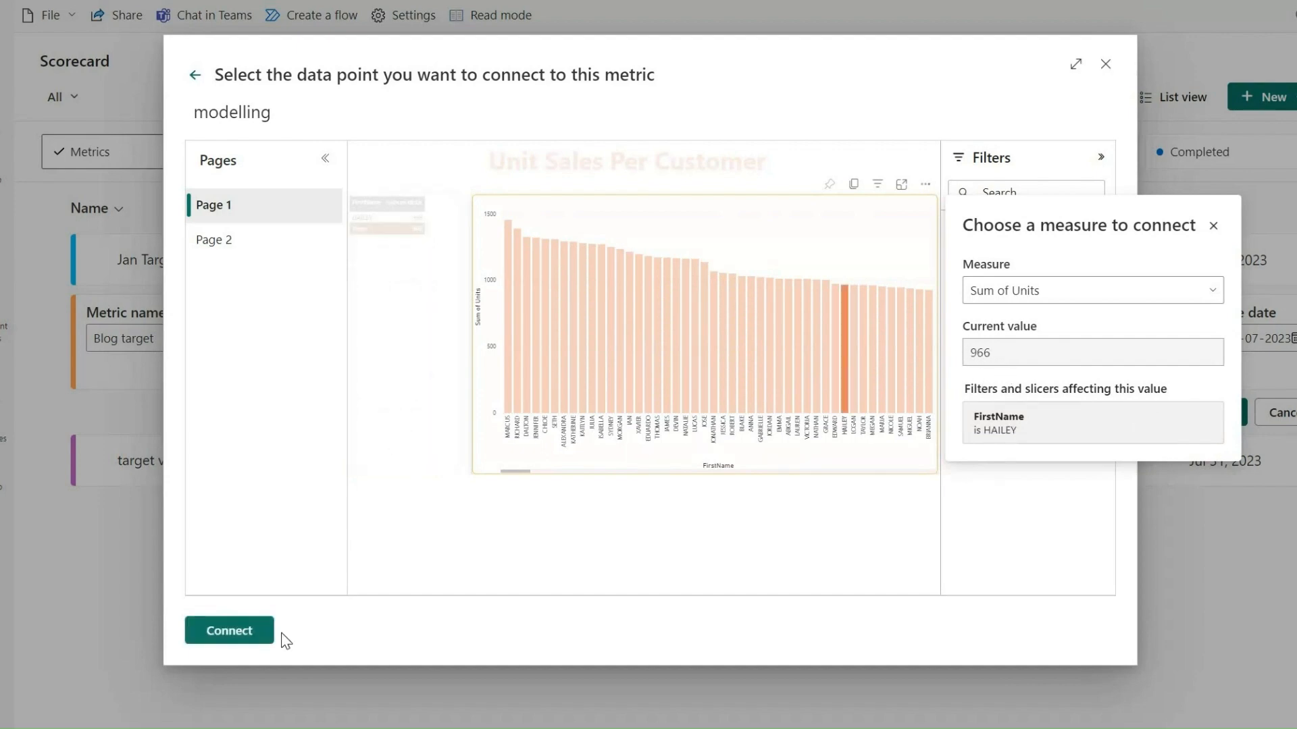
left_click(230, 631)
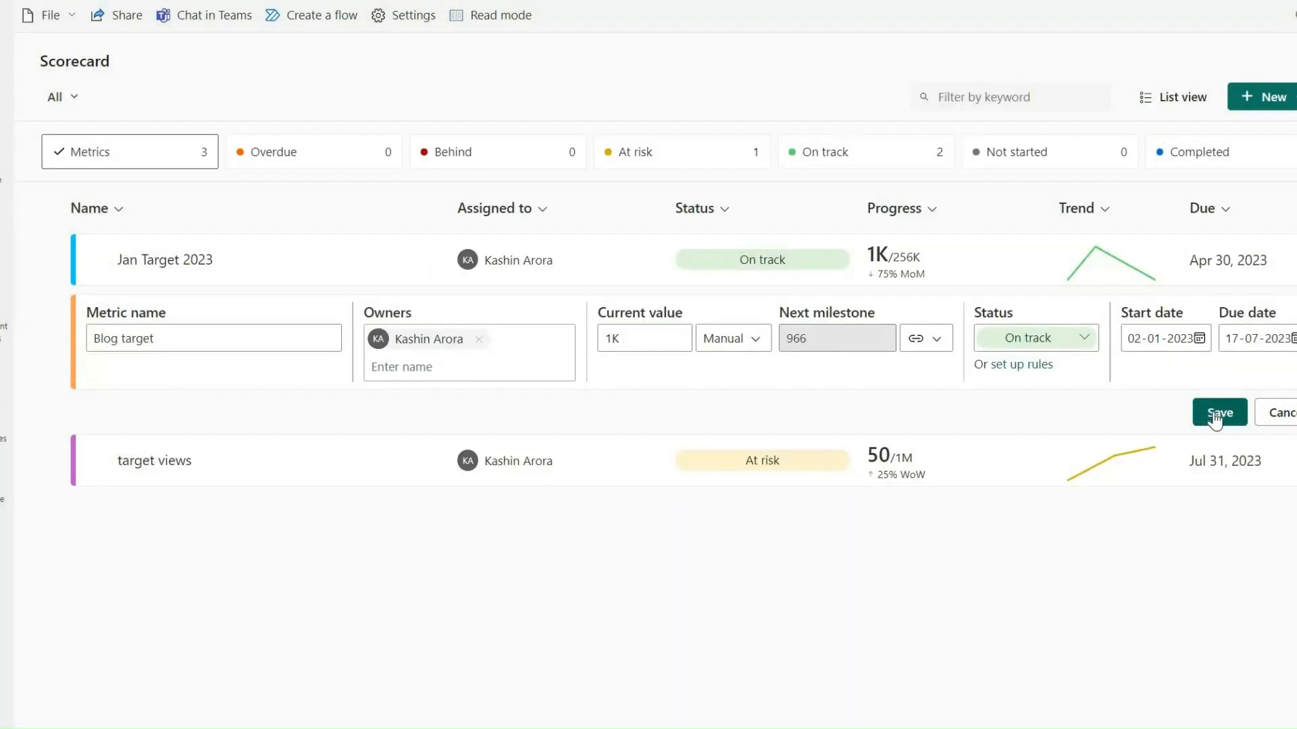
left_click(1216, 415)
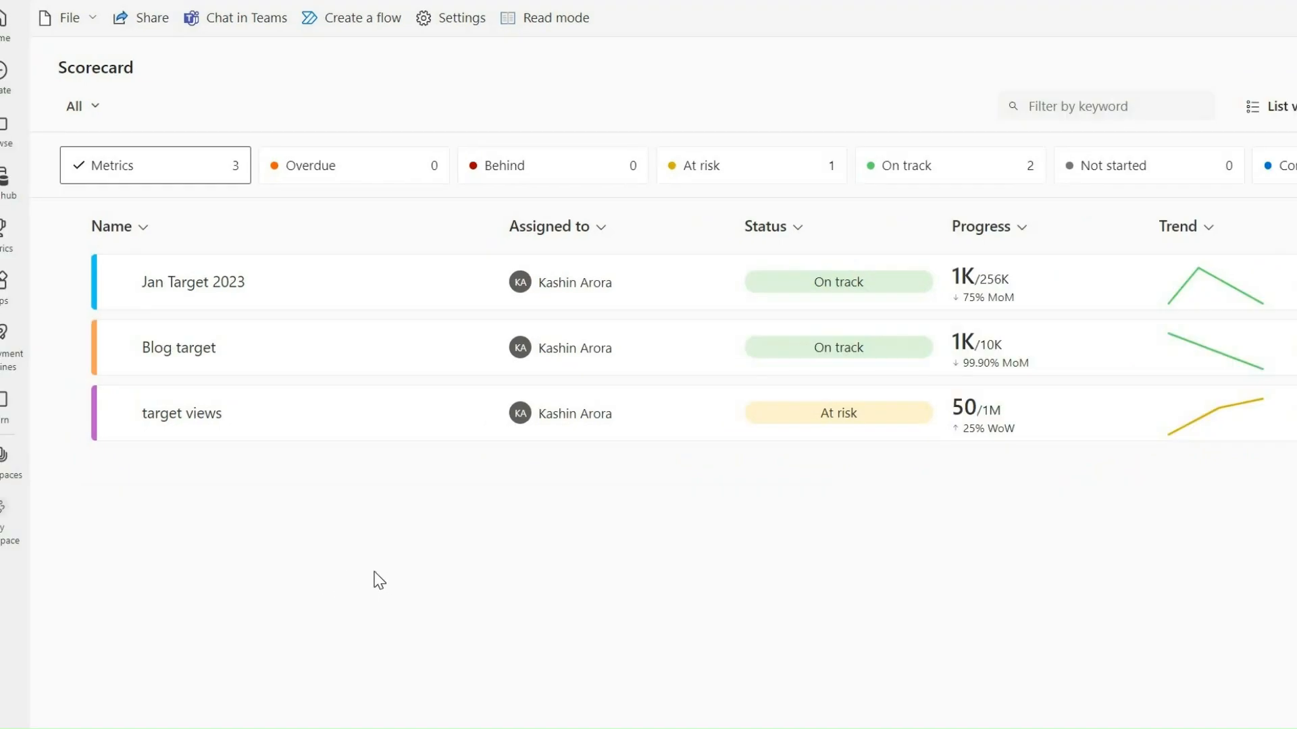